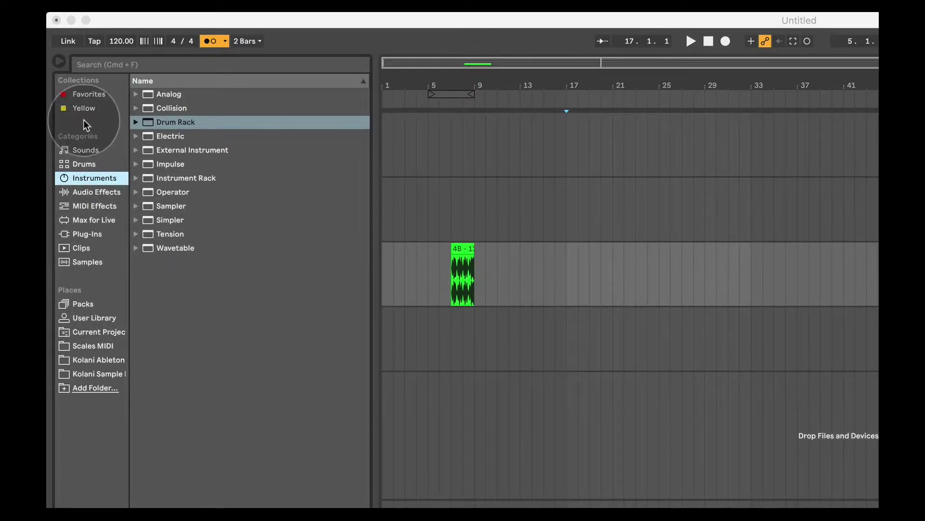
# Step: Open the sample library, select Ambient Encounters - C1 and turn on preview
pyautogui.click(85, 178)
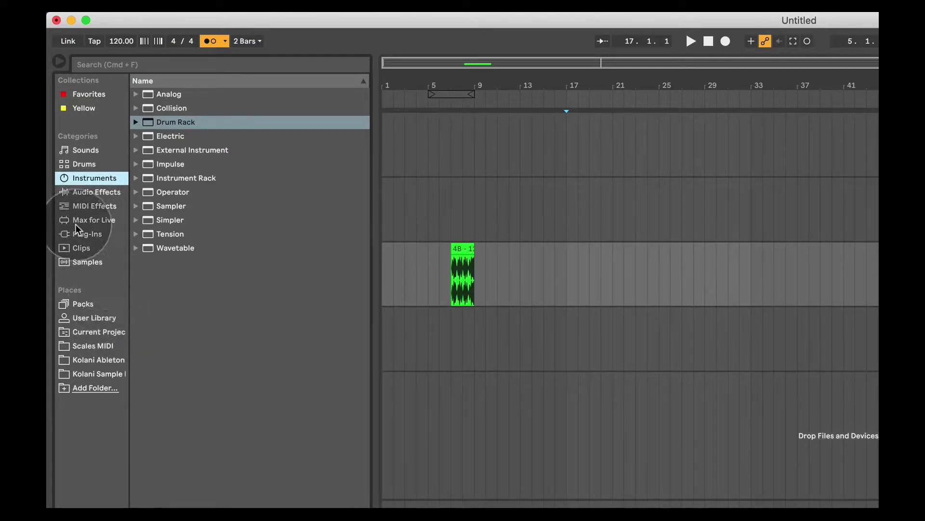
pyautogui.click(91, 260)
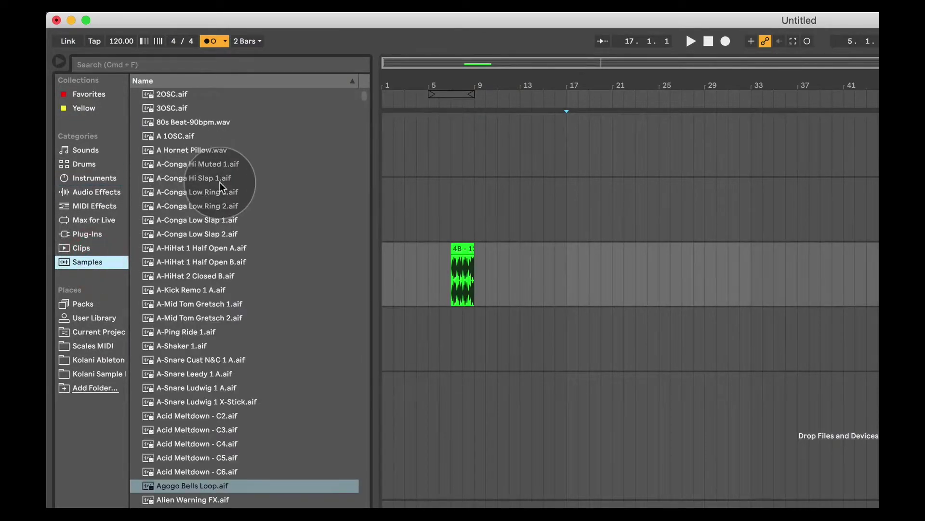
pyautogui.scroll(-10, 223, 188)
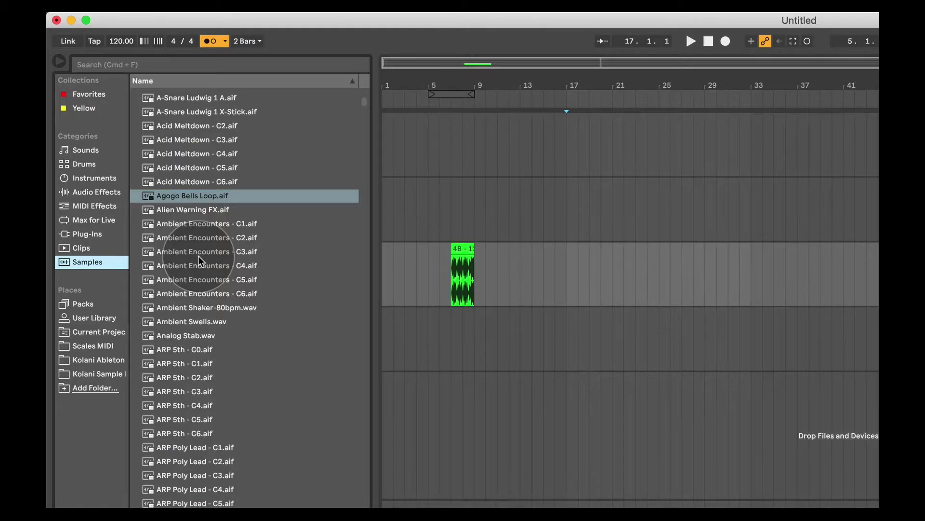
pyautogui.click(201, 219)
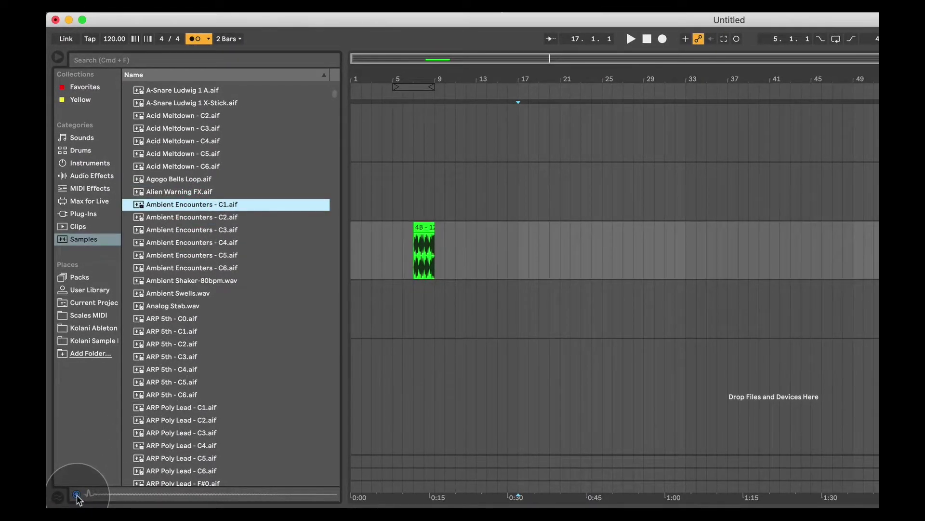
pyautogui.click(77, 494)
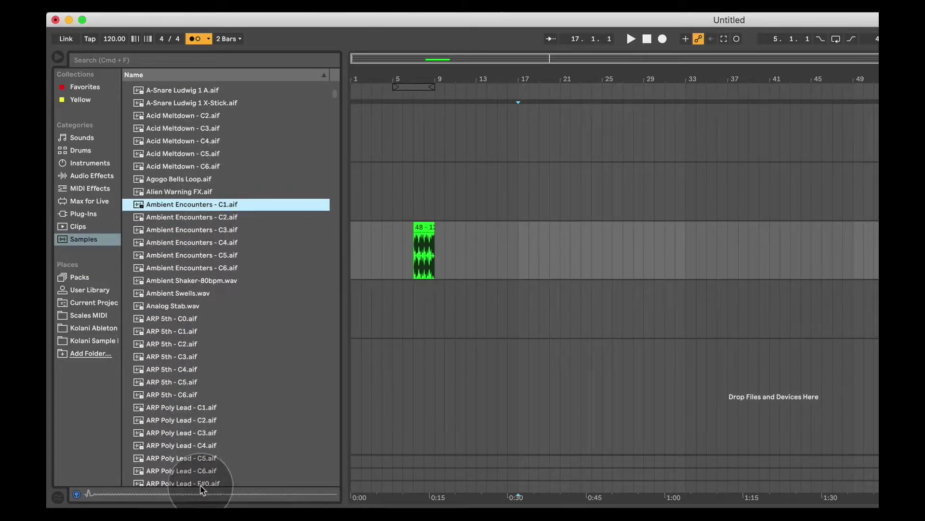
# Step: Audition Ambient Encounters - C2 and the next samples, then show the Max for Live devices
pyautogui.click(194, 218)
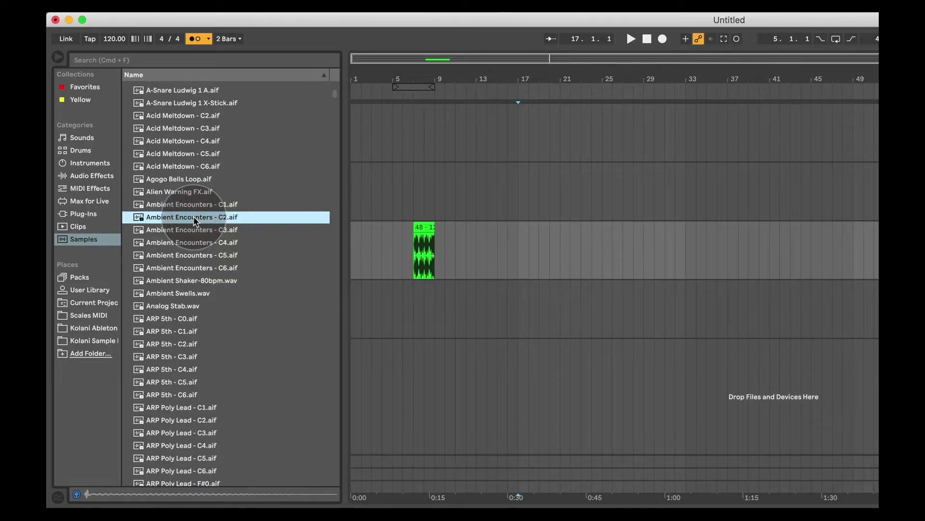
pyautogui.press('Down')
pyautogui.press('Down')
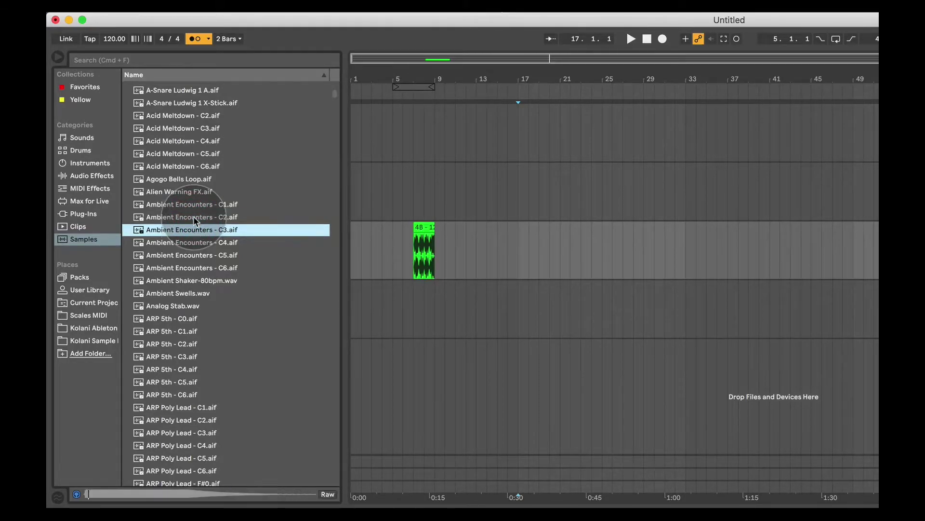
pyautogui.press('Down')
pyautogui.press('Down')
pyautogui.press('Down')
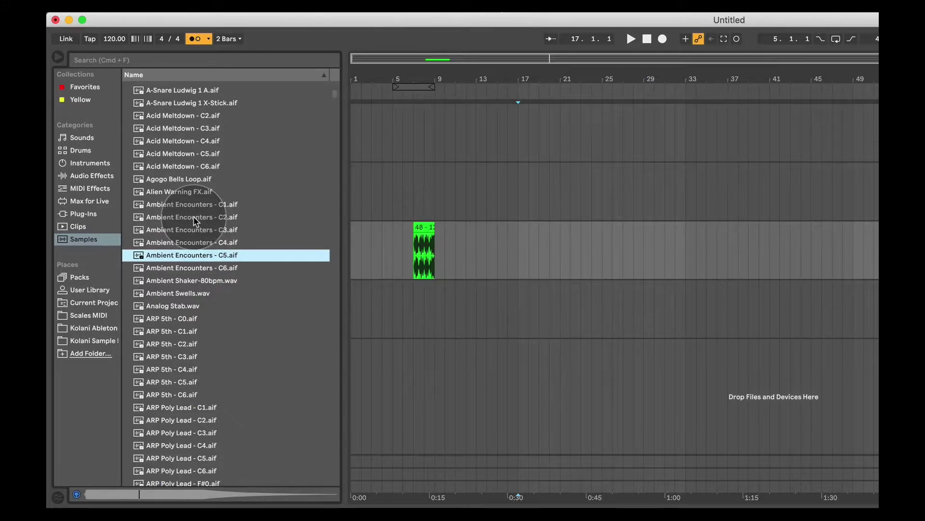
pyautogui.press('Down')
pyautogui.press('Down')
pyautogui.press('Down')
pyautogui.press('Down')
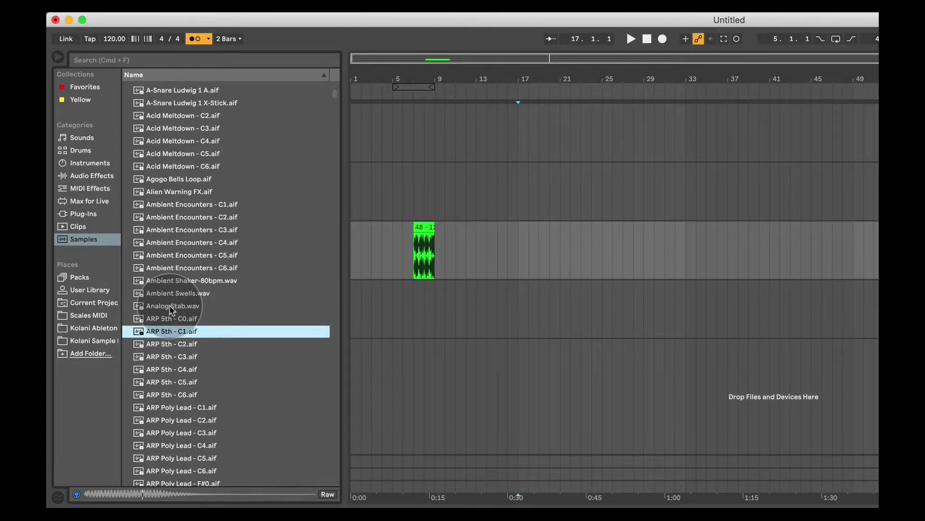
pyautogui.click(88, 200)
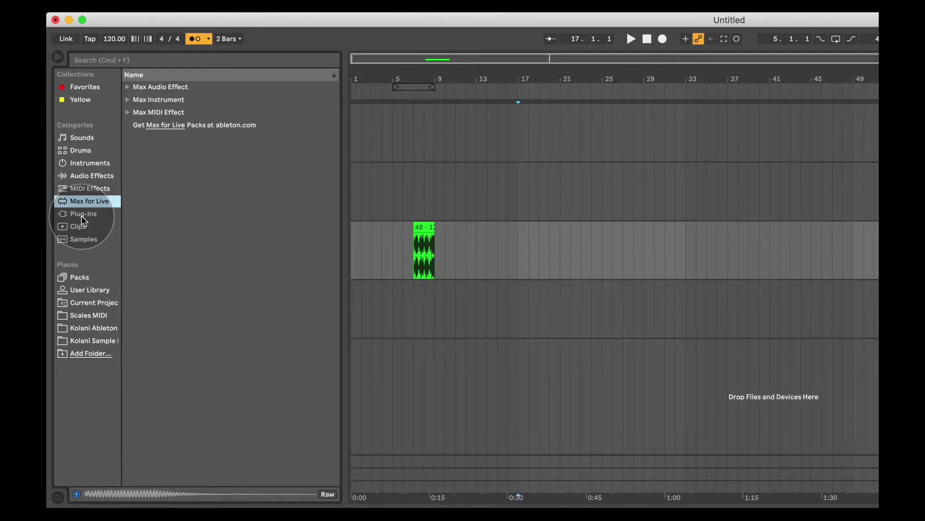
# Step: Return to the Samples library and scroll down to the cowbell and crash samples
pyautogui.click(82, 239)
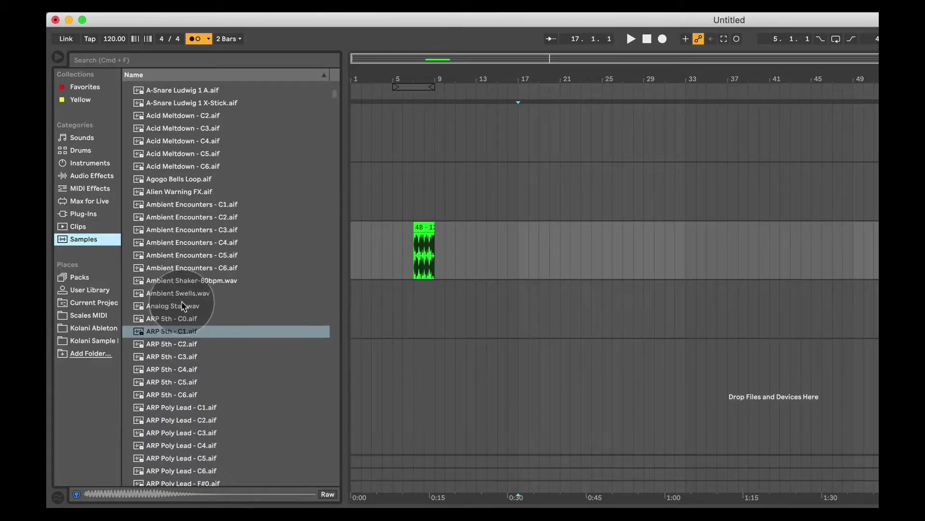
pyautogui.scroll(-3, 208, 287)
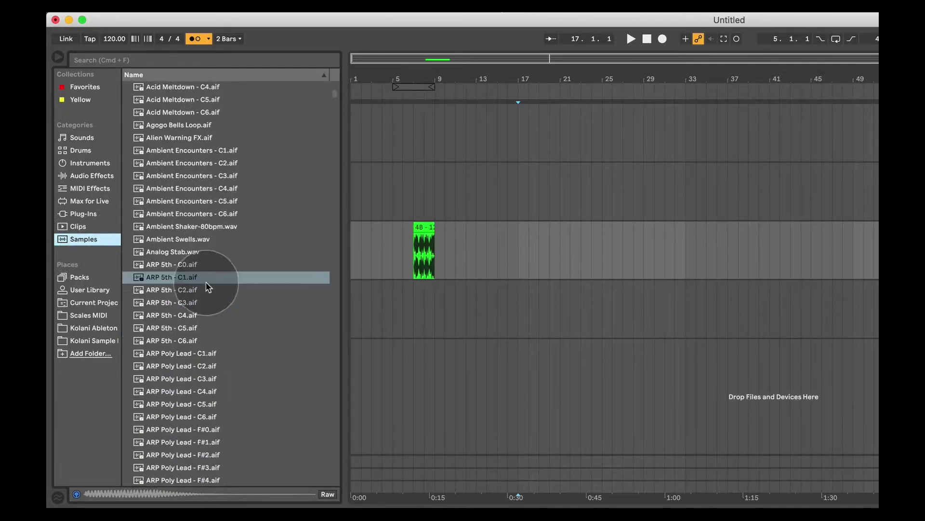
pyautogui.scroll(-10, 208, 286)
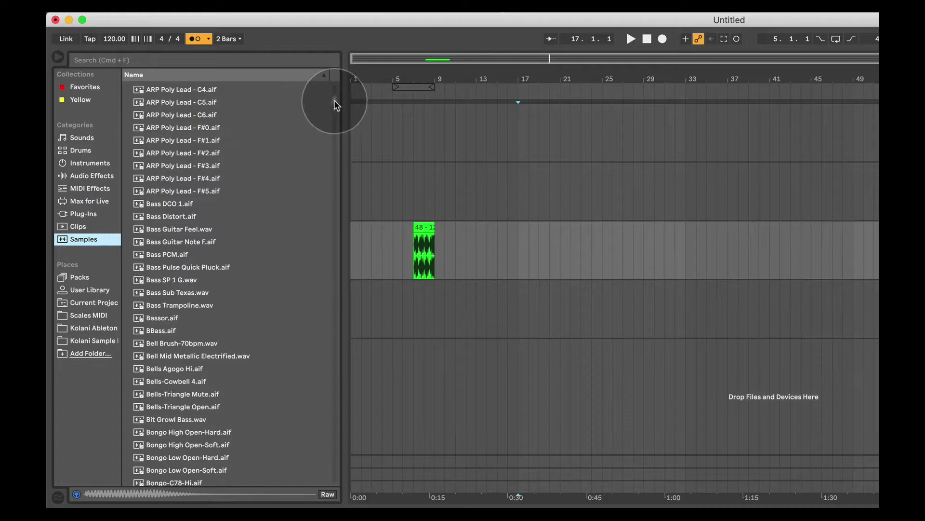
pyautogui.moveTo(334, 100); pyautogui.dragTo(333, 134)
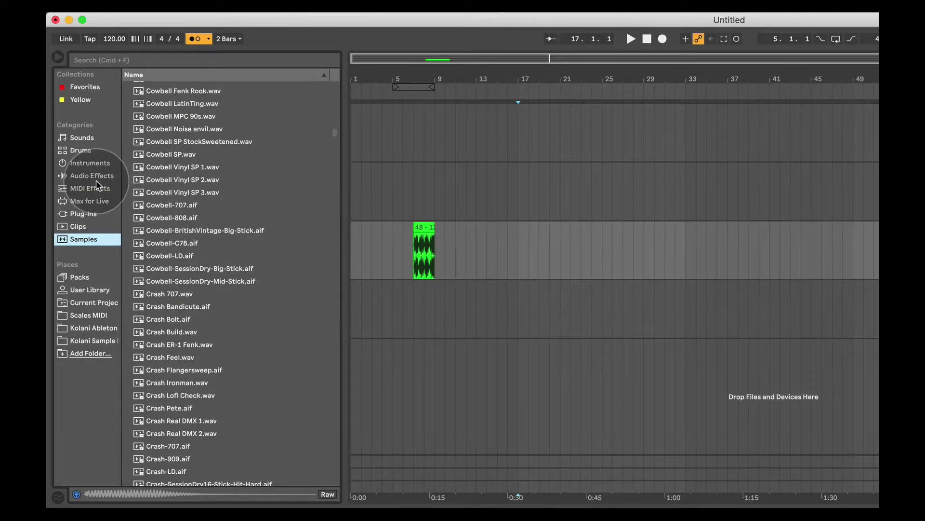
# Step: Open Drums > Drum Hits > Kick and audition A-Kick Remo 1 A.aif through E-Kick 4
pyautogui.click(70, 151)
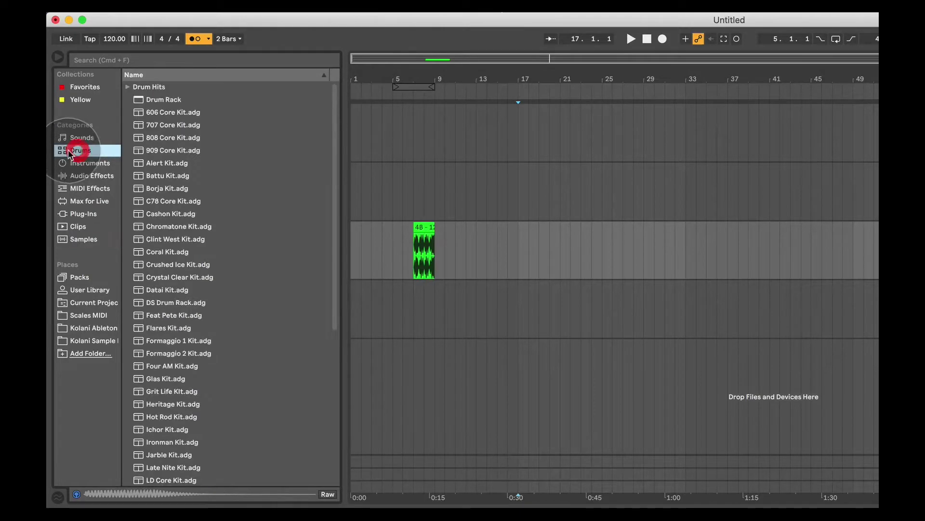
pyautogui.click(128, 87)
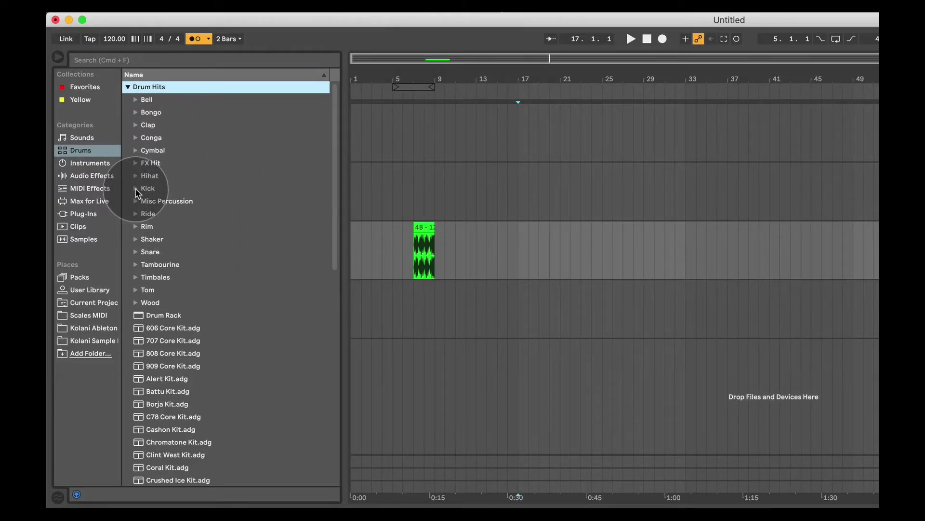
pyautogui.click(135, 189)
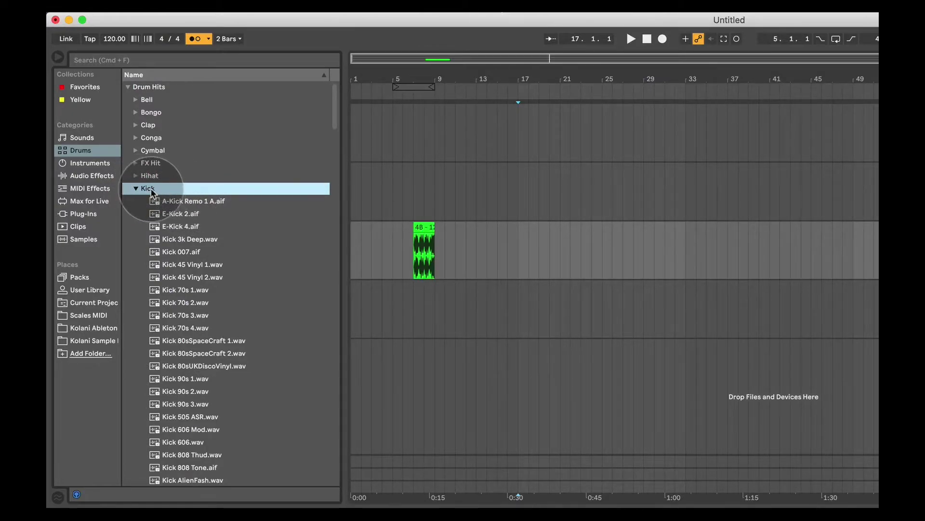
pyautogui.click(176, 201)
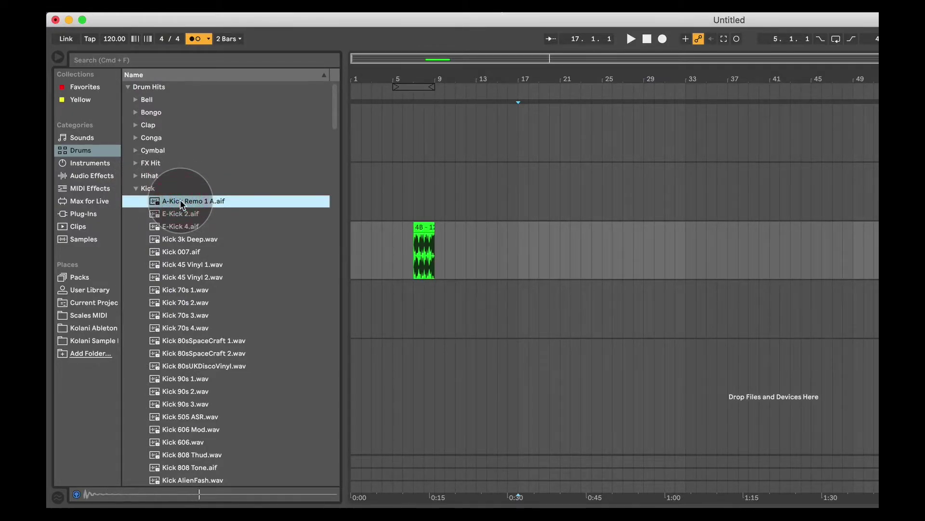
pyautogui.press('Down')
pyautogui.press('Down')
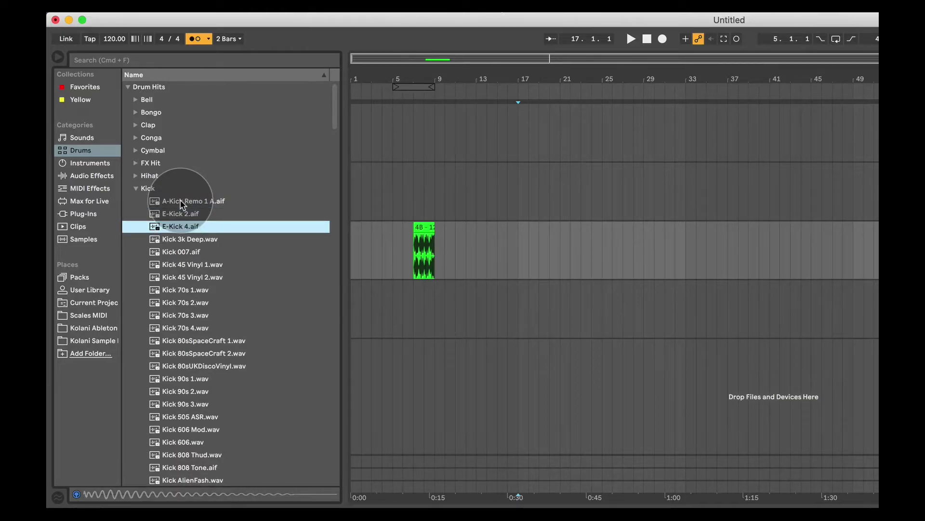
pyautogui.press('Down')
pyautogui.press('Down')
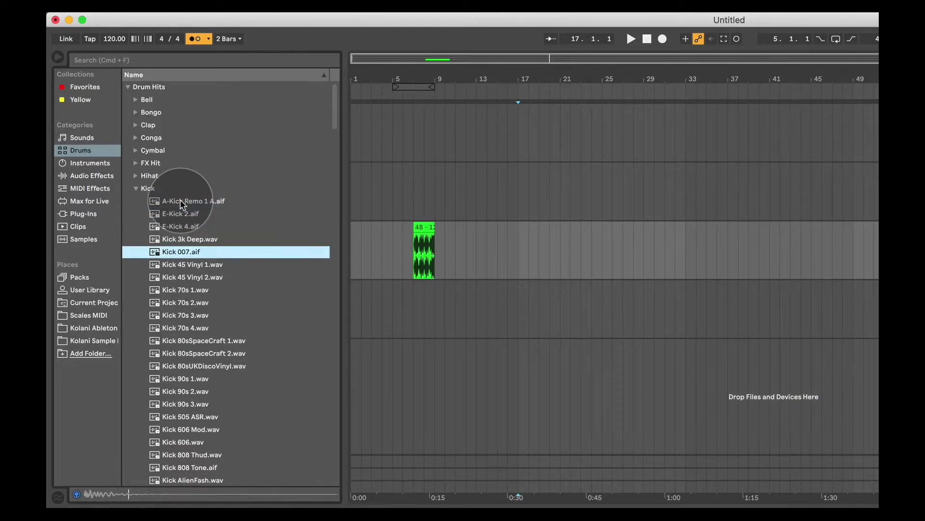
# Step: Delete the old clip from the track and set the start position near bar 1
pyautogui.moveTo(499, 256); pyautogui.dragTo(385, 251)
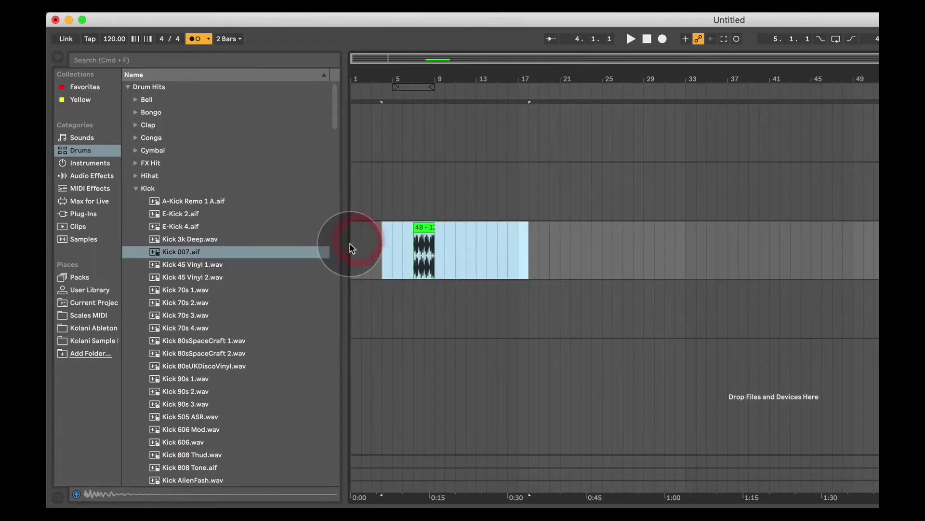
pyautogui.press('Delete')
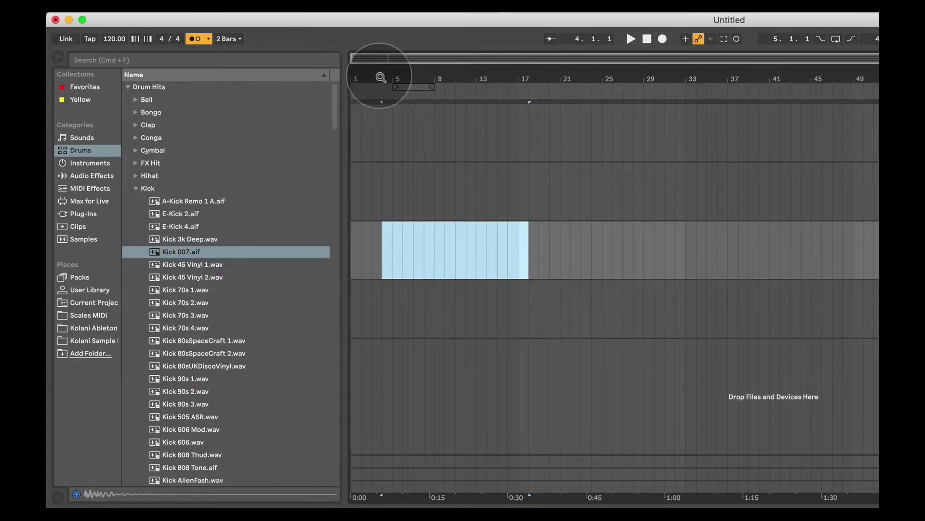
pyautogui.click(361, 251)
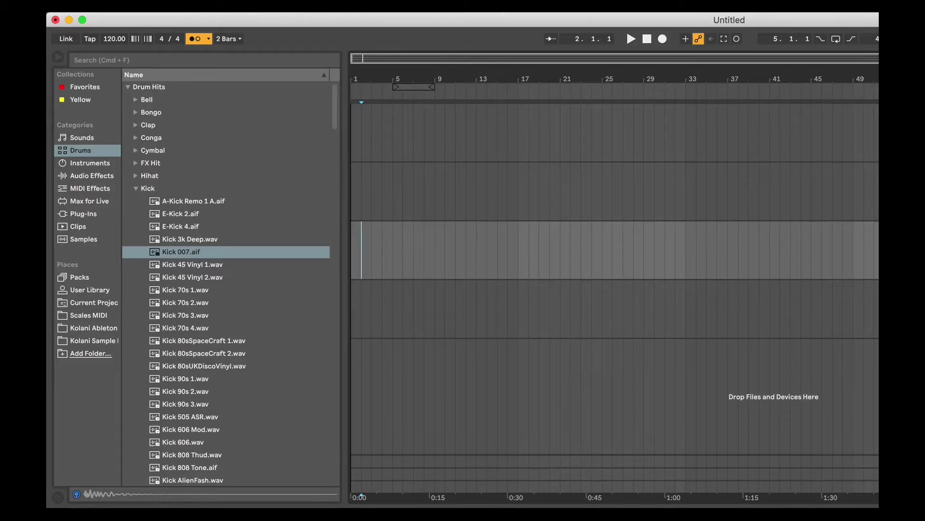
# Step: Zoom the arrangement in around bar 1 until about six bars show
pyautogui.press('+')
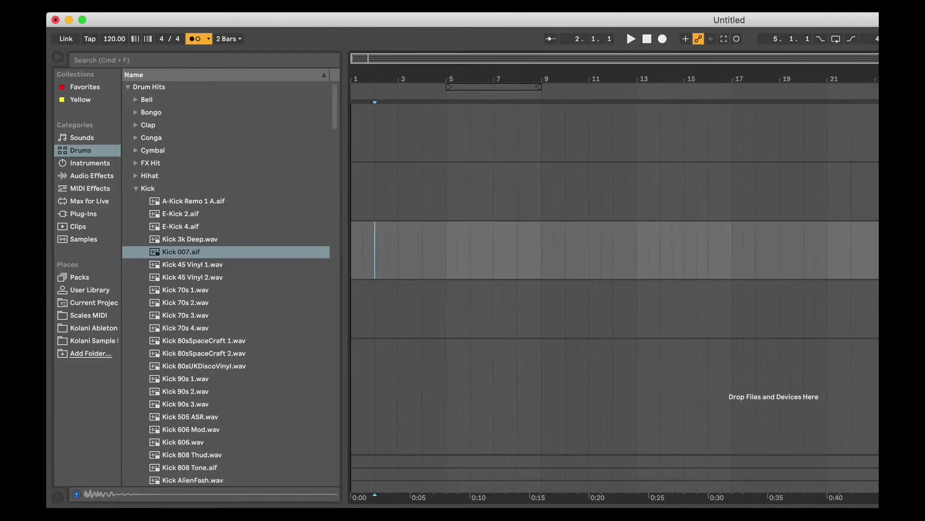
pyautogui.press('+')
pyautogui.press('+')
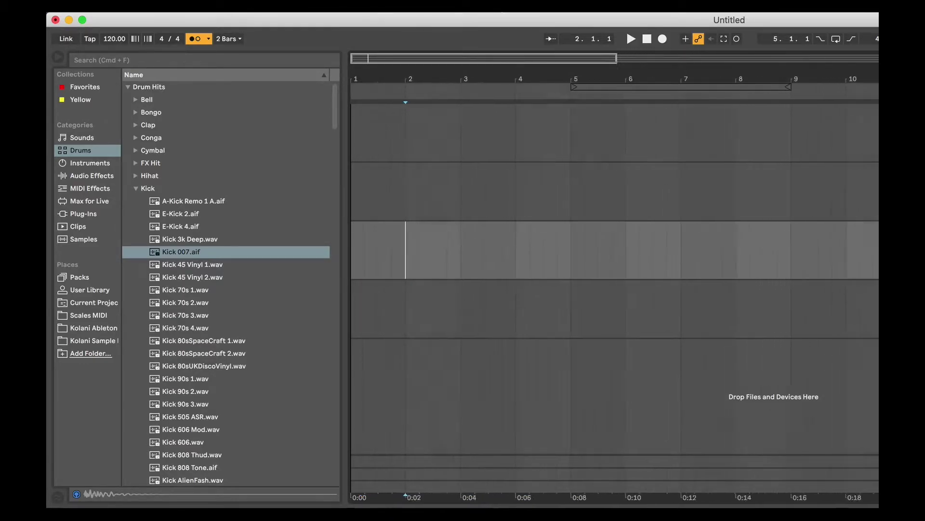
pyautogui.press('+')
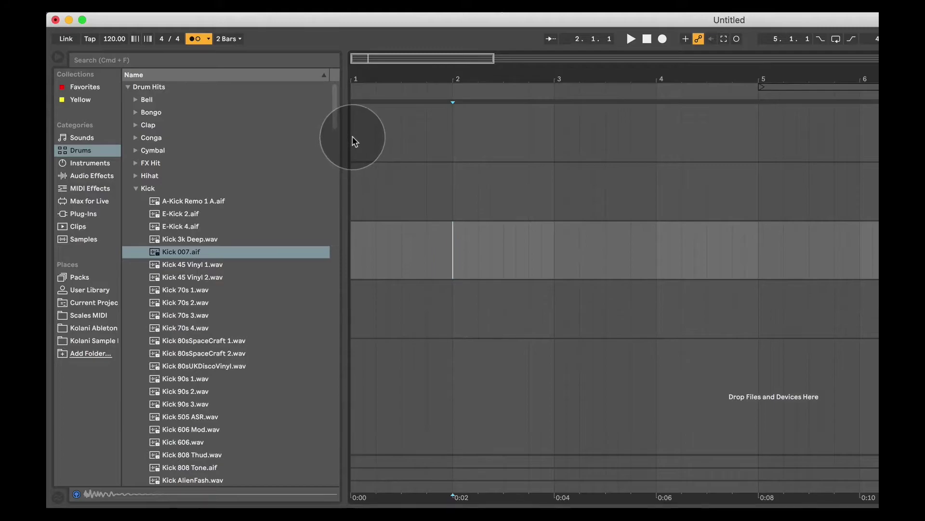
pyautogui.moveTo(352, 138); pyautogui.dragTo(471, 142)
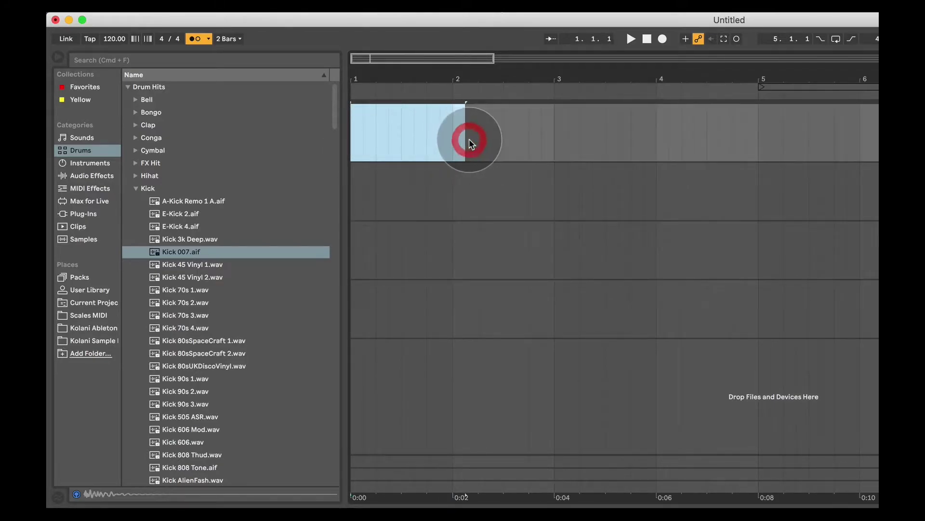
pyautogui.click(489, 140)
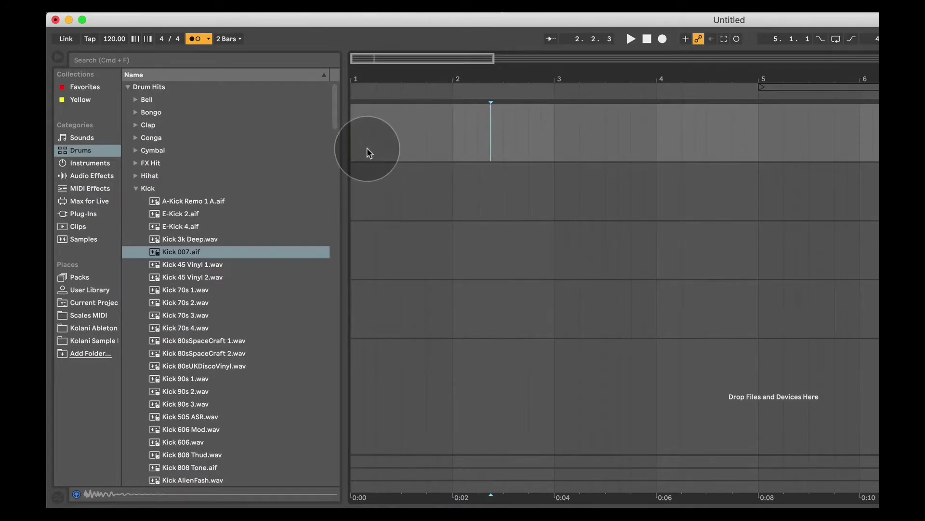
pyautogui.moveTo(353, 139)
pyautogui.mouseDown()
pyautogui.moveTo(651, 149)
pyautogui.moveTo(631, 155)
pyautogui.mouseUp()
pyautogui.click(549, 148)
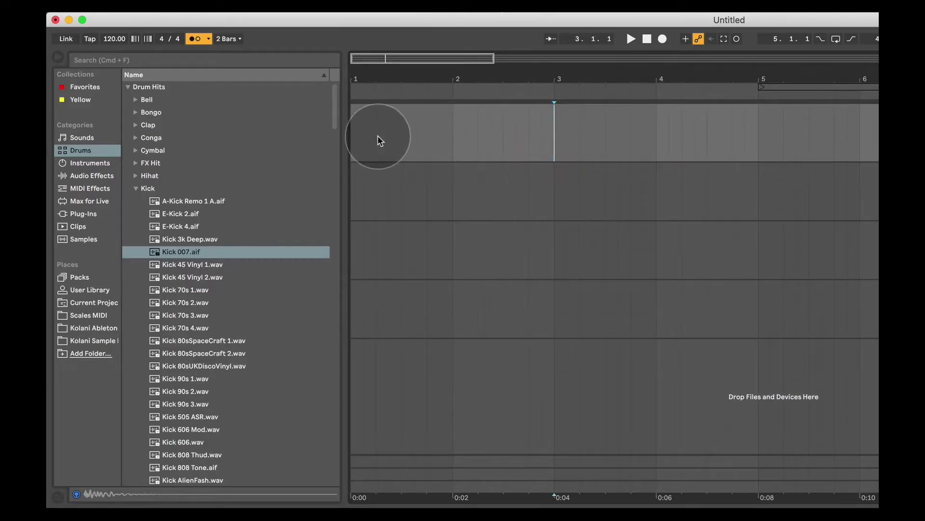
pyautogui.click(427, 137)
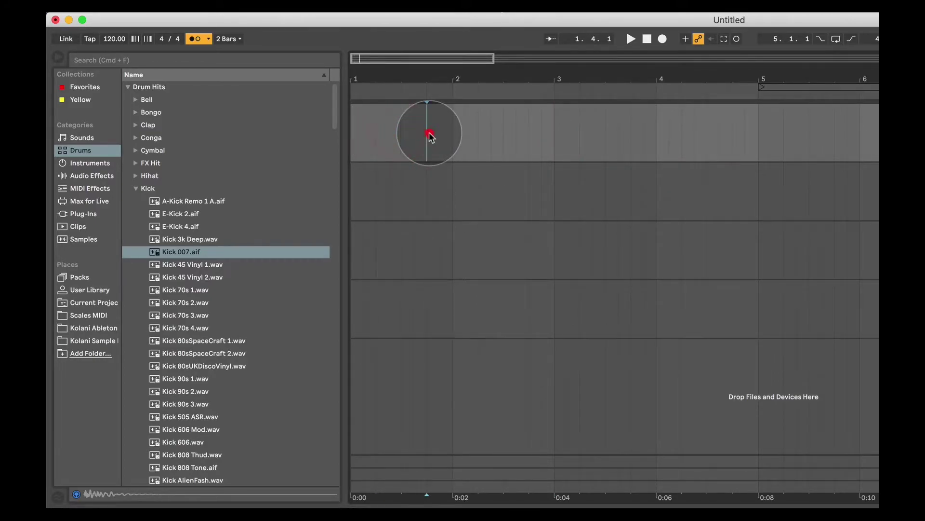
pyautogui.click(356, 131)
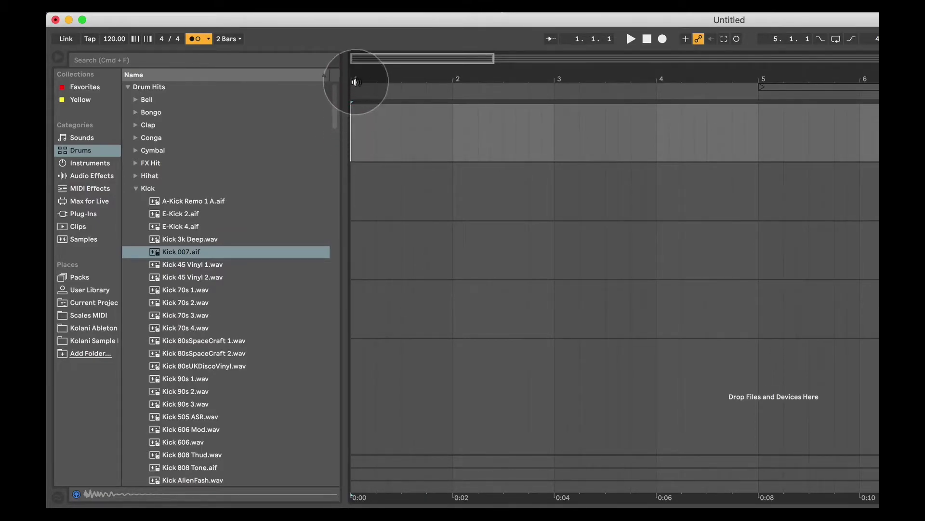
pyautogui.click(375, 130)
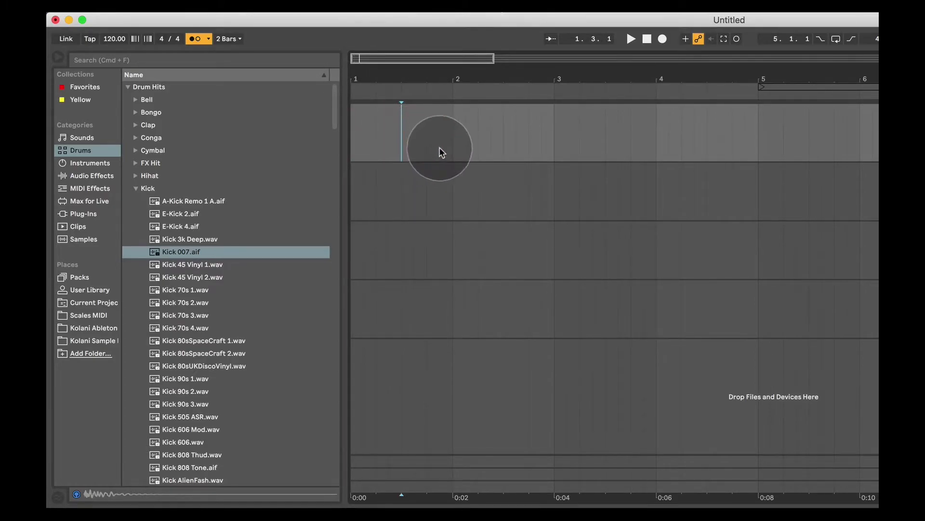
pyautogui.click(427, 136)
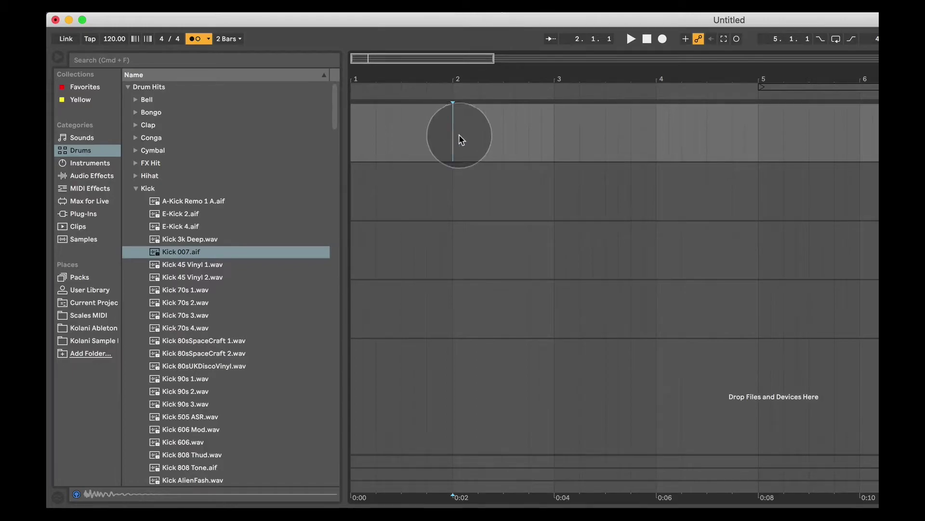
pyautogui.click(479, 127)
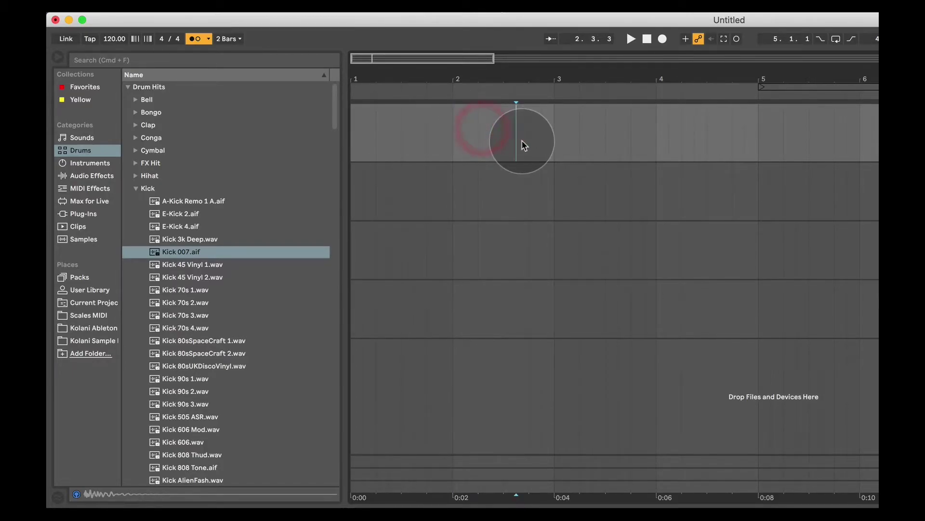
pyautogui.click(515, 140)
pyautogui.click(455, 142)
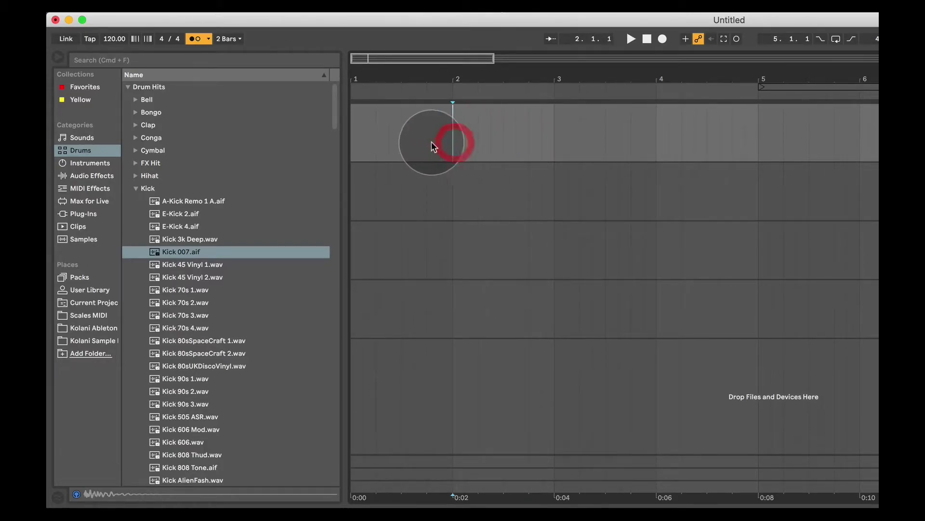
pyautogui.click(355, 139)
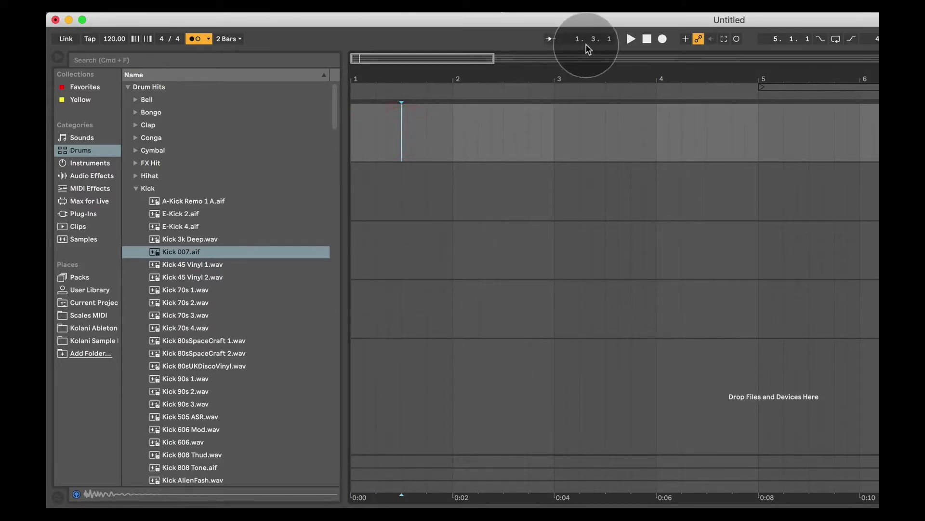
pyautogui.click(427, 124)
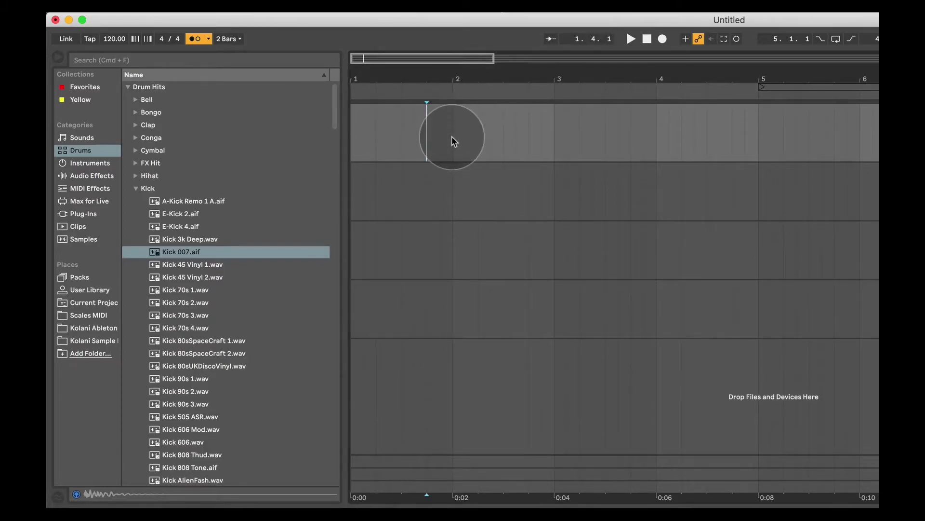
pyautogui.click(453, 139)
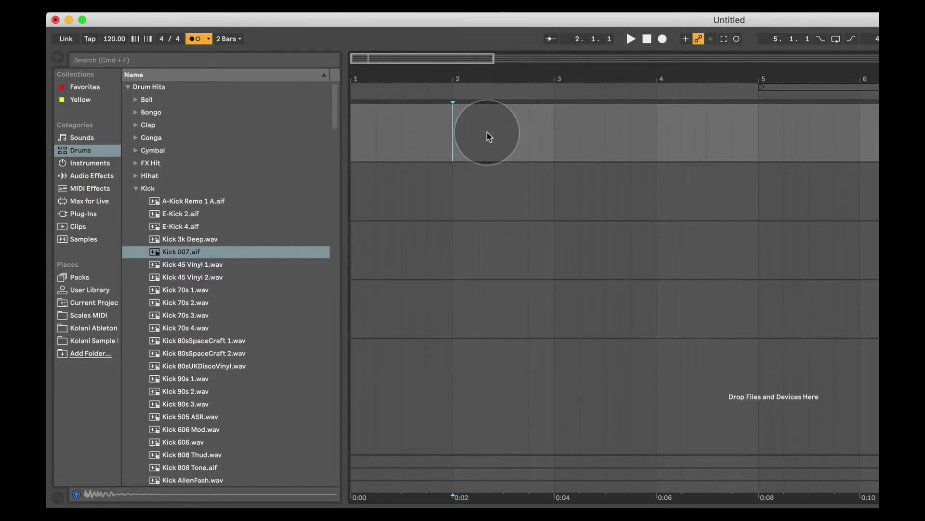
# Step: Return the start to 1.1.1 and audition kicks from Kick 45 Vinyl 1.wav, settling on Kick 70s 1.wav
pyautogui.click(354, 137)
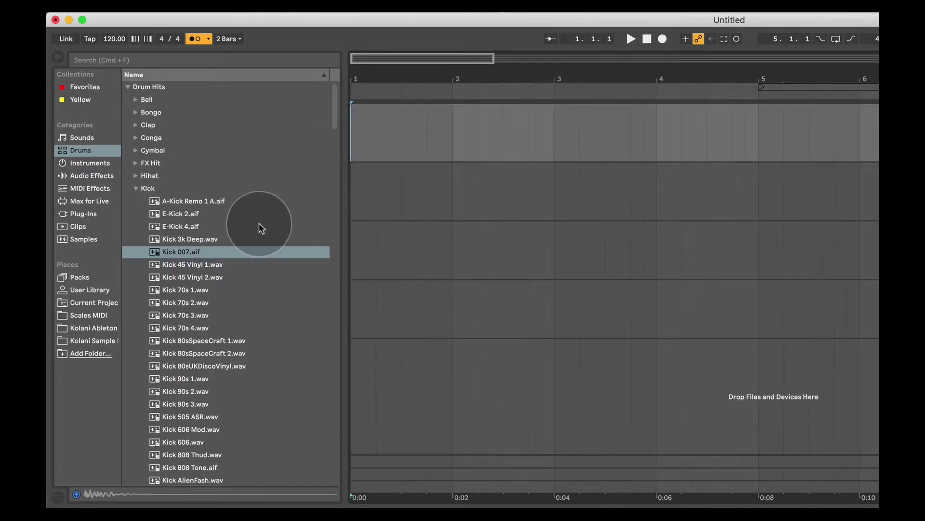
pyautogui.click(213, 262)
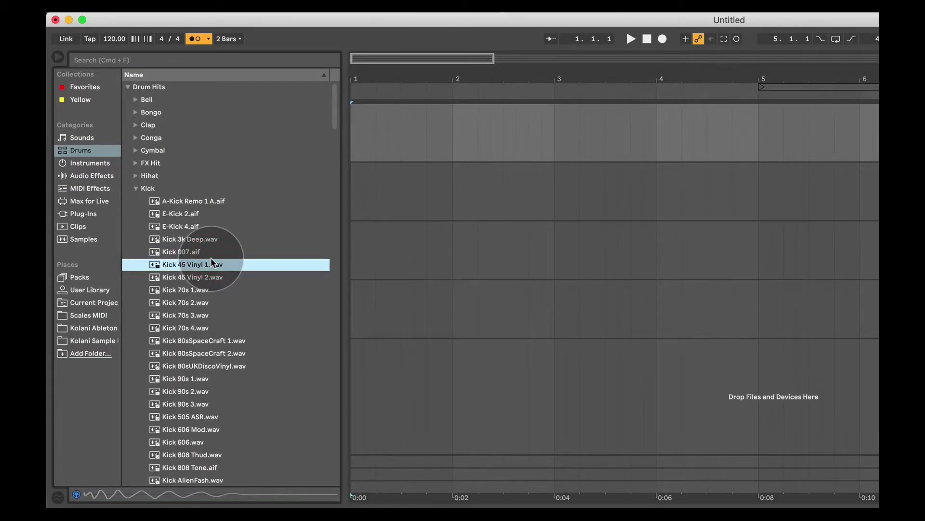
pyautogui.press('Down')
pyautogui.press('Down')
pyautogui.press('Up')
pyautogui.press('Down')
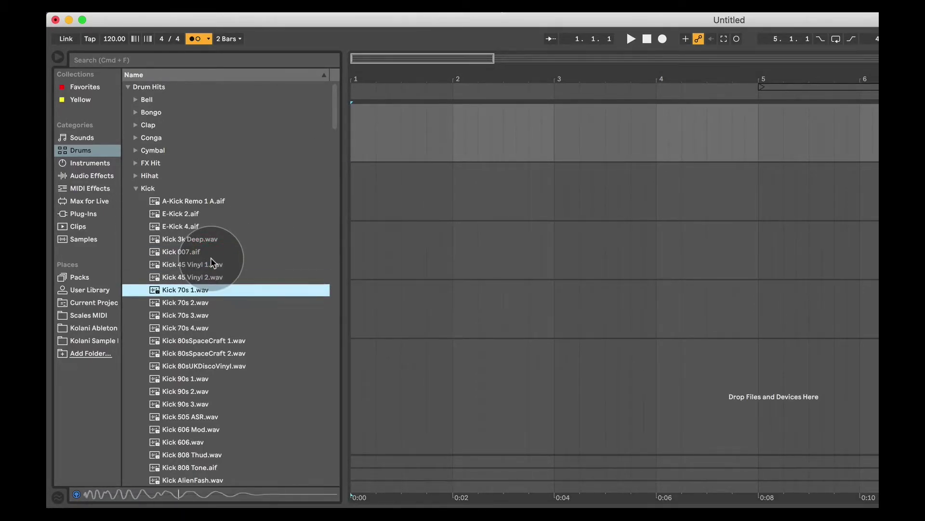
pyautogui.press('Down')
pyautogui.press('Up')
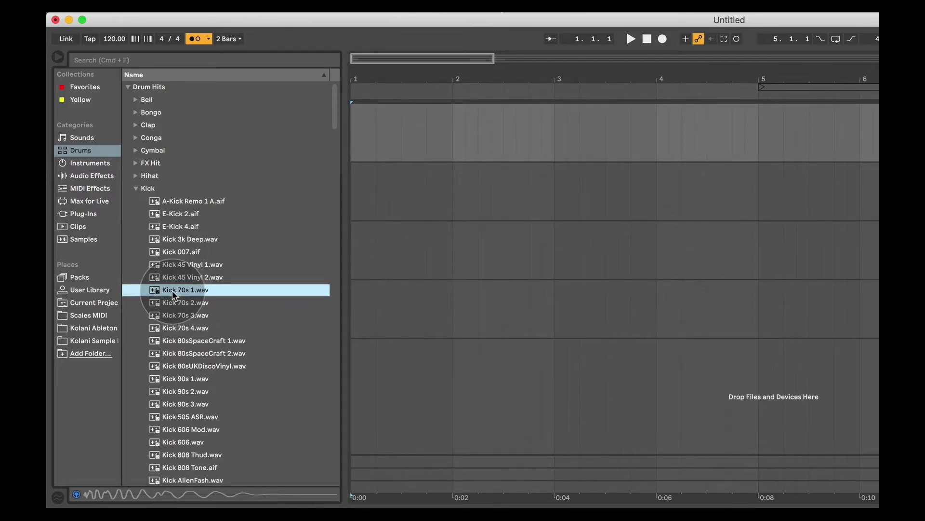
# Step: Place Kick 70s 1.wav on a new audio track at bar 1 and zoom in on it
pyautogui.moveTo(172, 293); pyautogui.dragTo(357, 366)
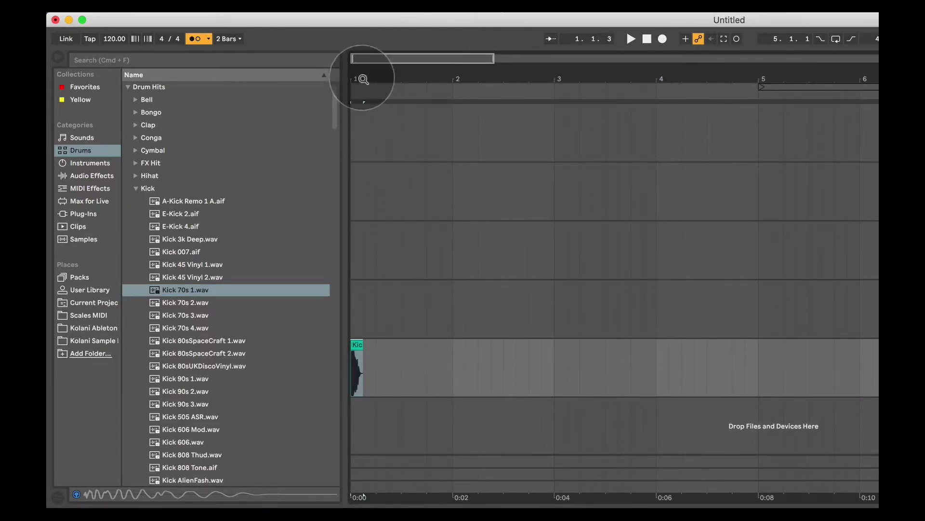
pyautogui.moveTo(361, 82); pyautogui.dragTo(363, 104)
pyautogui.moveTo(371, 73)
pyautogui.mouseDown()
pyautogui.moveTo(438, 82)
pyautogui.moveTo(438, 60)
pyautogui.mouseUp()
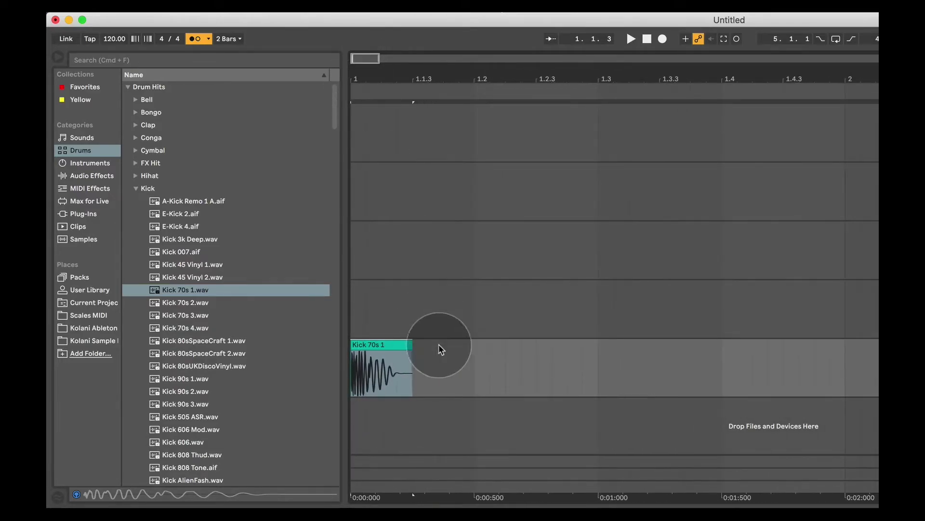
pyautogui.click(442, 357)
# Step: Copy the Kick 70s 1 clip onto the following beats of bar 1
pyautogui.click(374, 343)
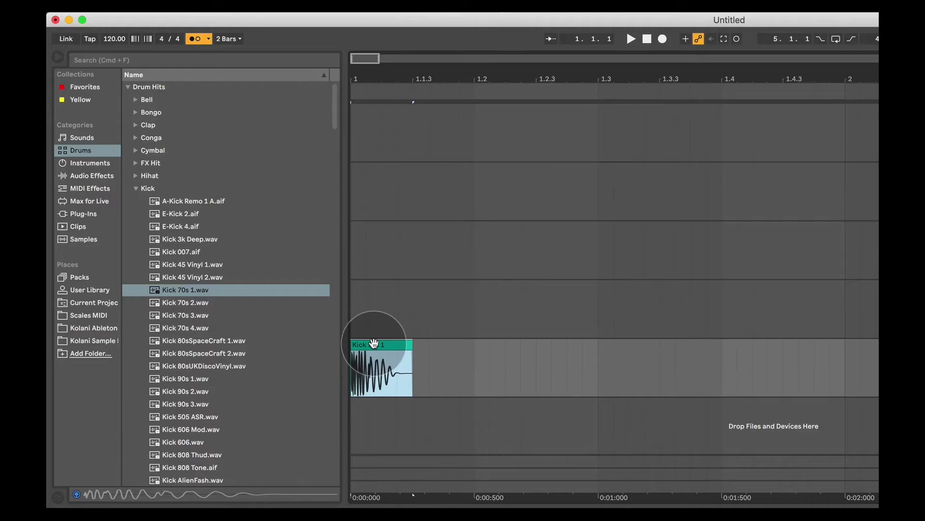
pyautogui.moveTo(374, 344); pyautogui.dragTo(500, 345)
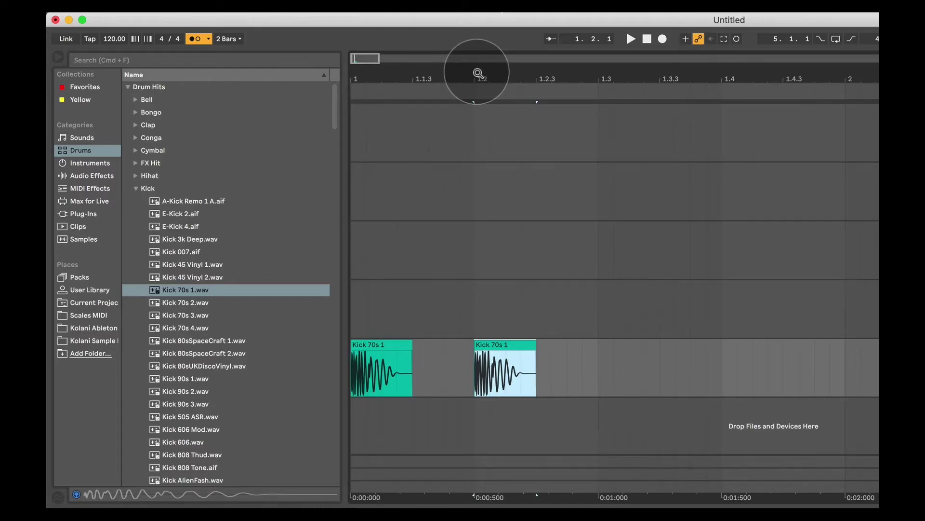
pyautogui.moveTo(478, 73); pyautogui.dragTo(534, 378)
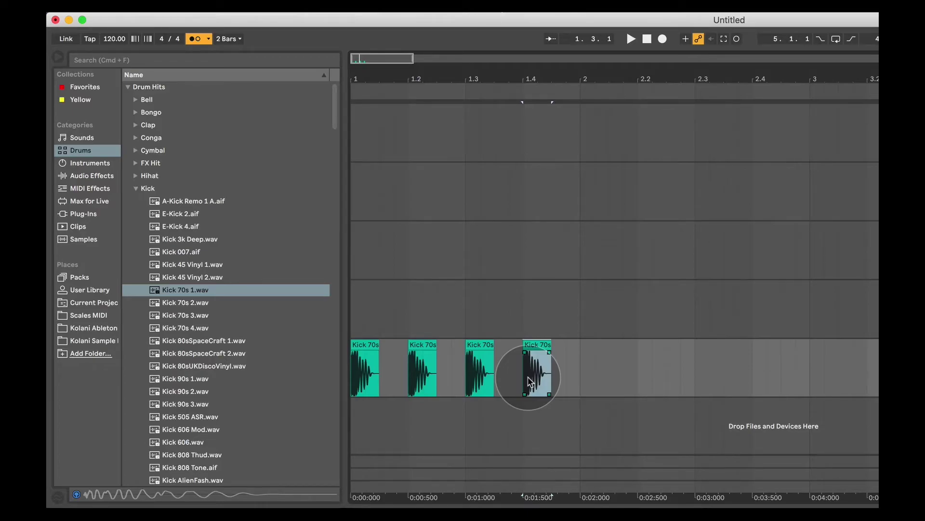
pyautogui.click(435, 363)
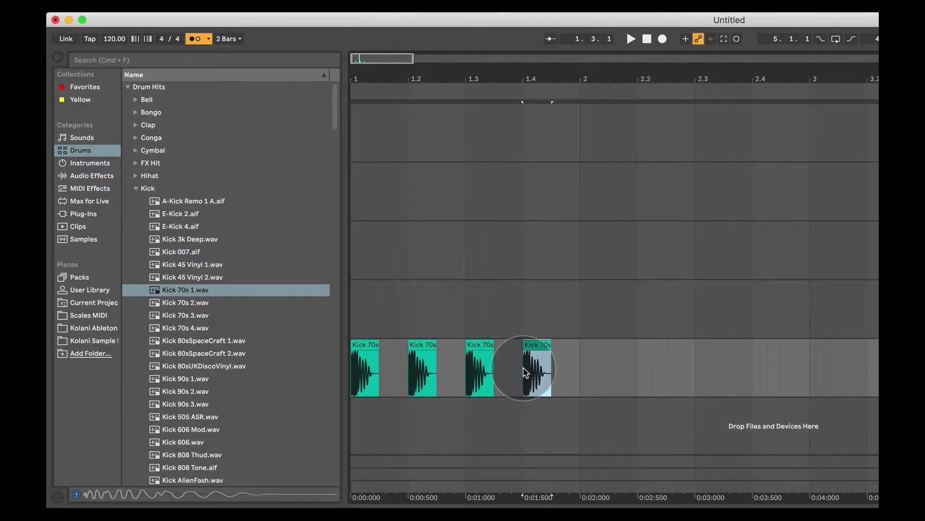
# Step: Copy bar 1's four kicks into bar 2, then duplicate all eight into bars 3 and 4
pyautogui.moveTo(553, 366); pyautogui.dragTo(300, 367)
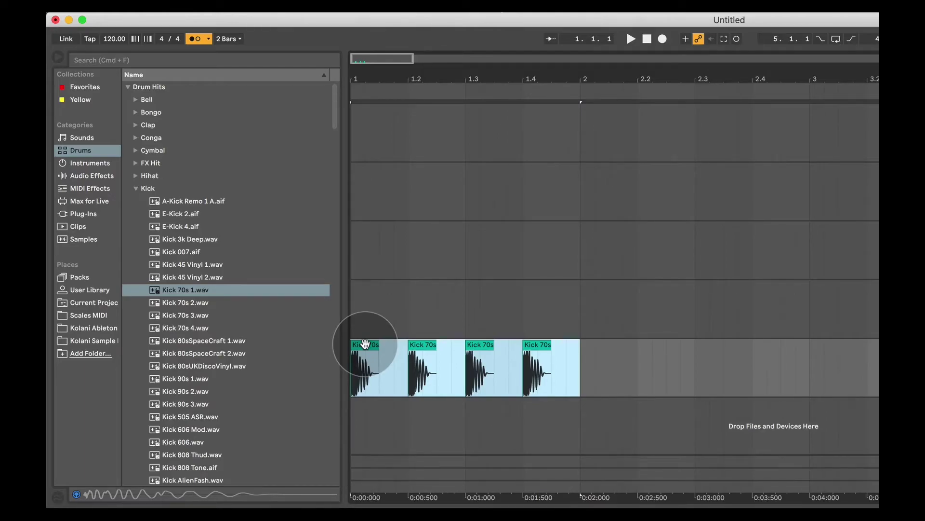
pyautogui.moveTo(365, 343); pyautogui.dragTo(599, 342)
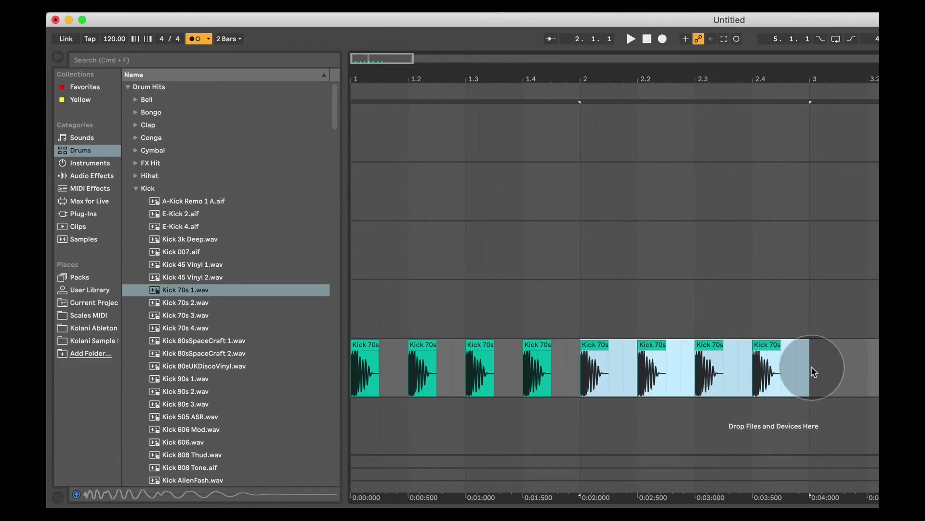
pyautogui.click(812, 382)
pyautogui.moveTo(812, 384); pyautogui.dragTo(338, 351)
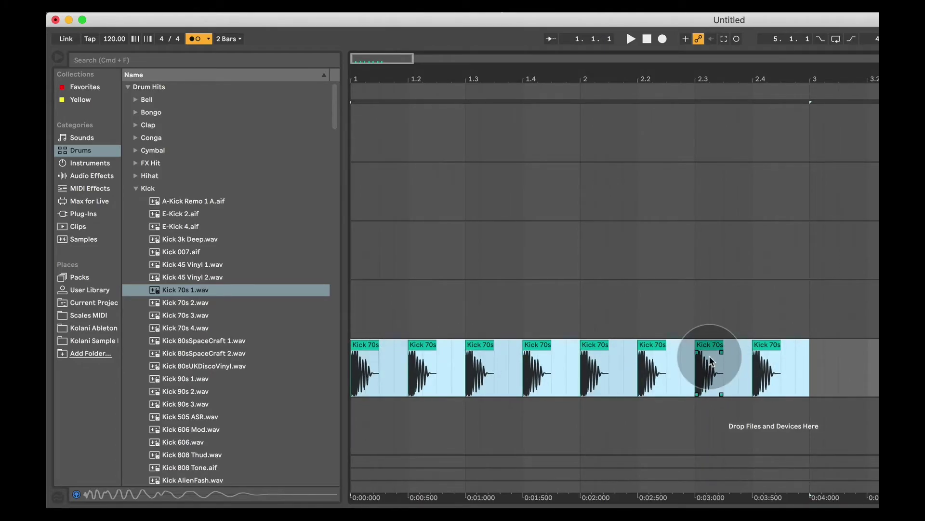
pyautogui.press('super+d')
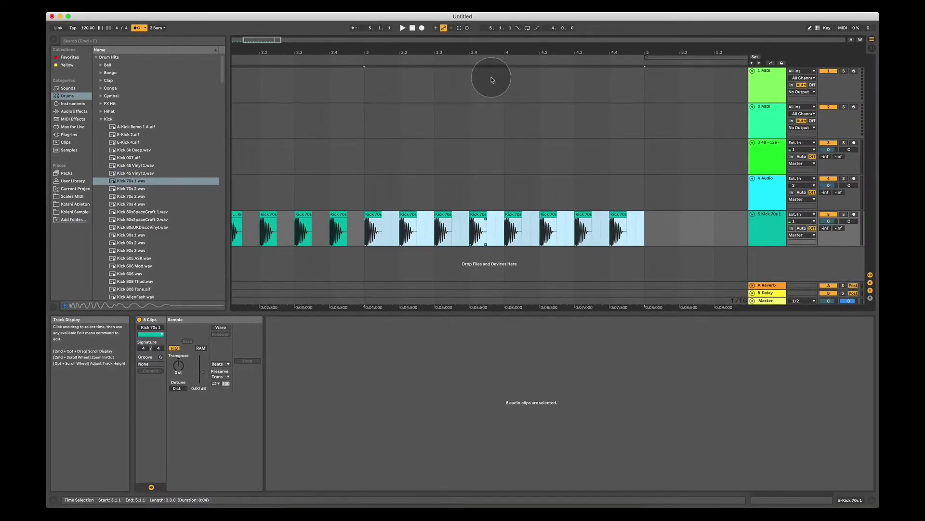
pyautogui.moveTo(382, 50); pyautogui.dragTo(453, 72)
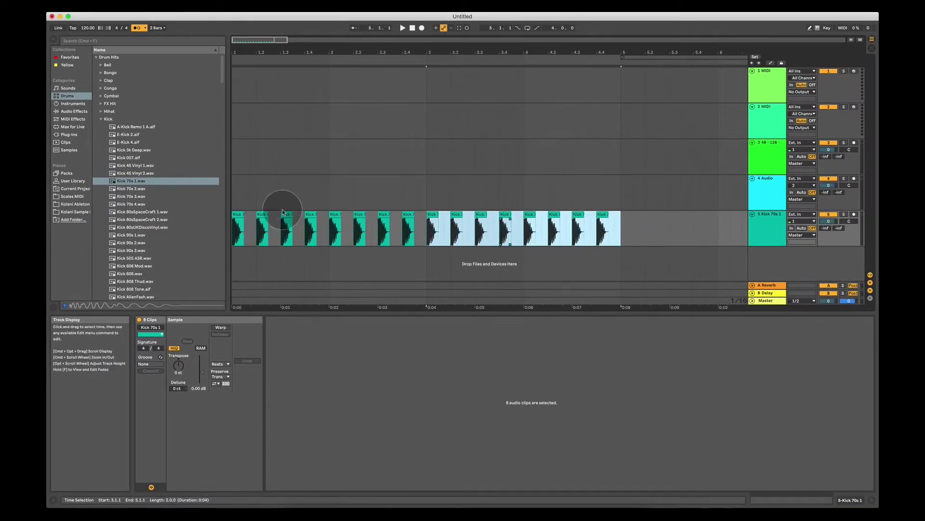
# Step: Play the kick pattern with the metronome toggled, then loop all 16 selected clips
pyautogui.click(236, 235)
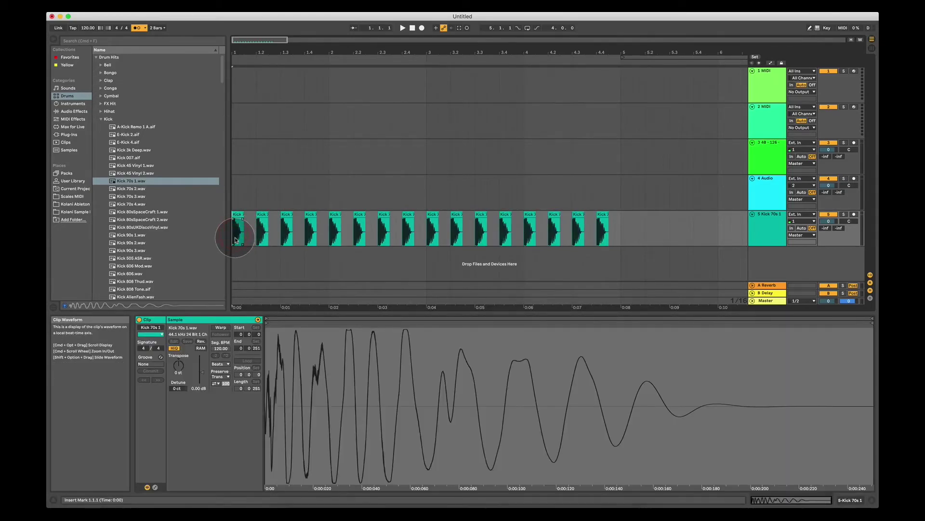
pyautogui.press('space')
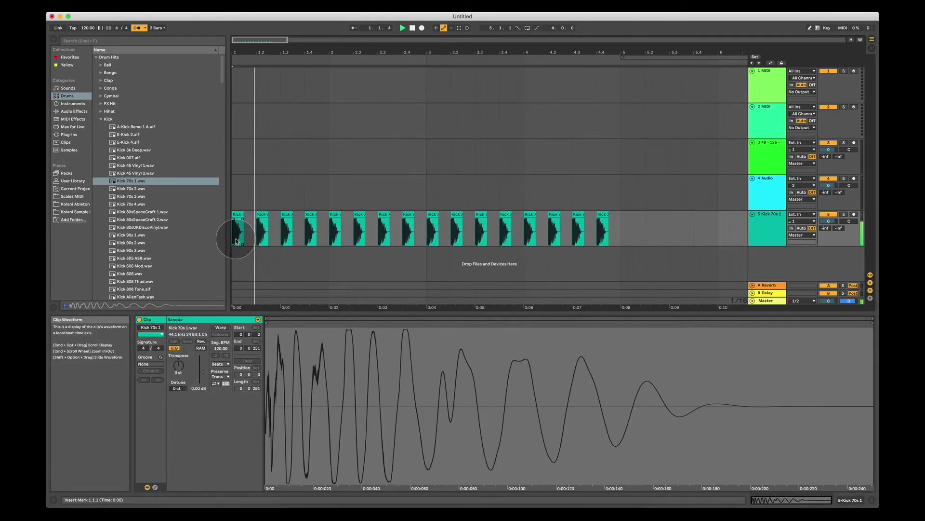
pyautogui.click(137, 29)
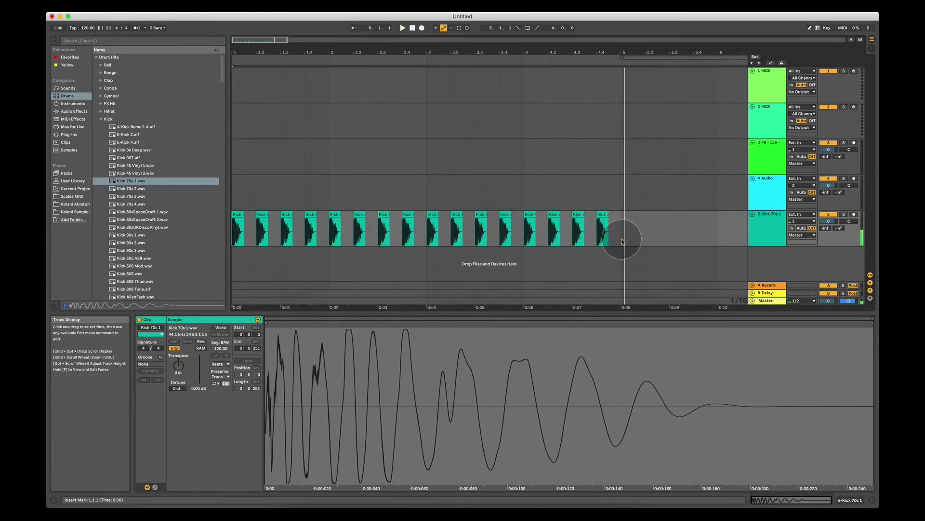
pyautogui.press('space')
pyautogui.moveTo(622, 238); pyautogui.dragTo(201, 215)
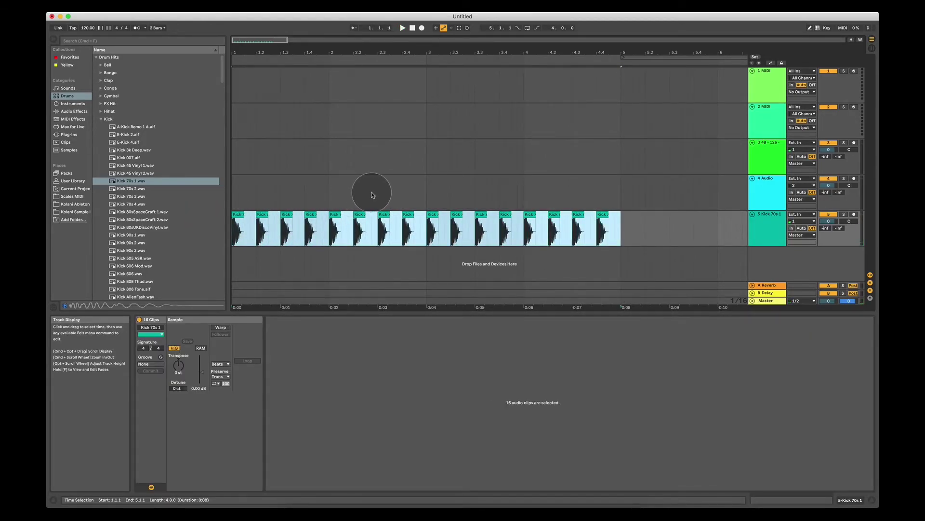
pyautogui.press('super+l')
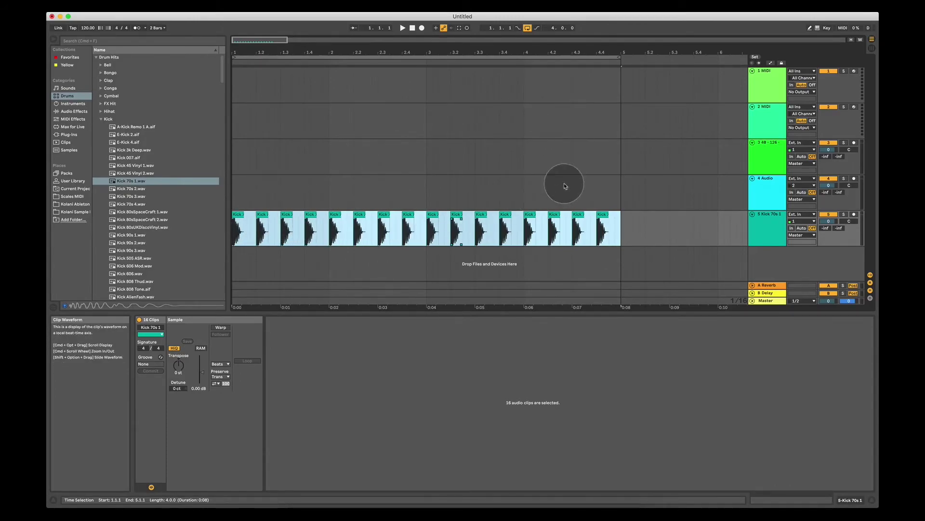
# Step: Reselect the 16 kicks, toggle looping off and on, and drag the loop end back to bar 5
pyautogui.click(624, 220)
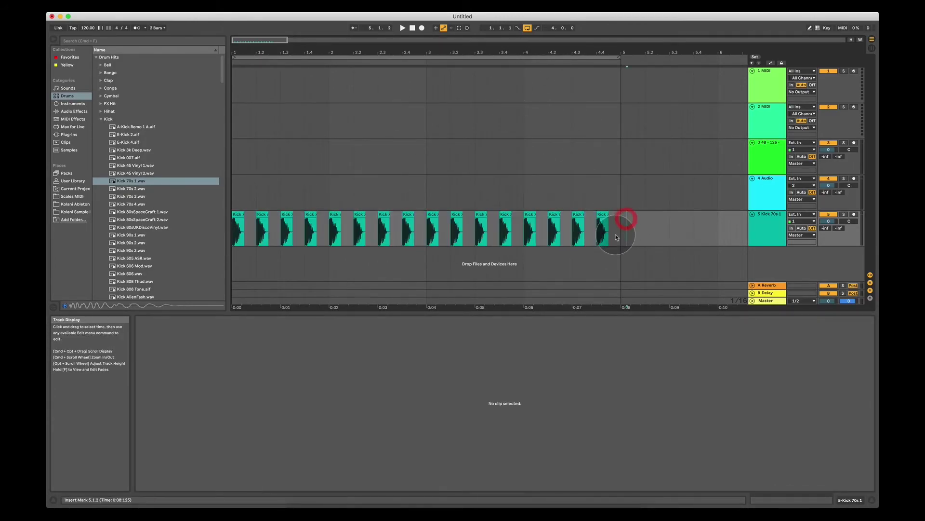
pyautogui.moveTo(616, 236); pyautogui.dragTo(233, 217)
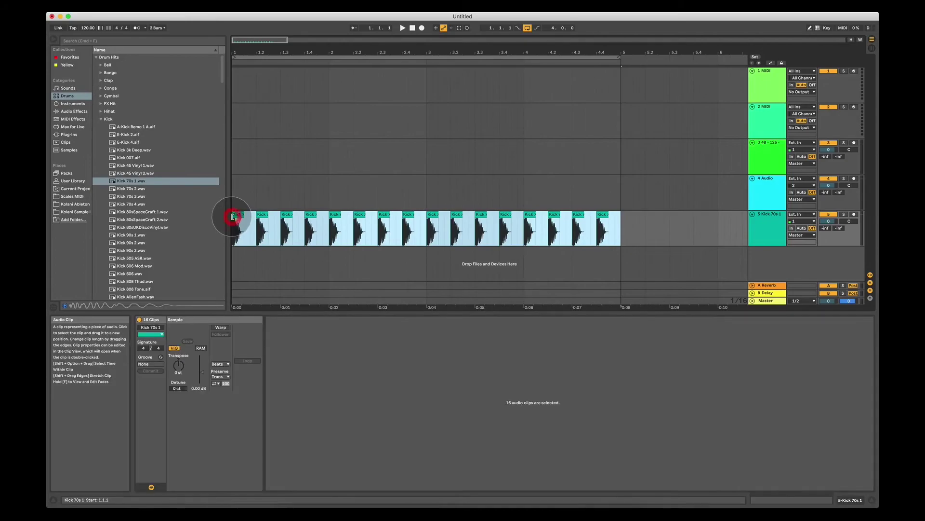
pyautogui.press('super+l')
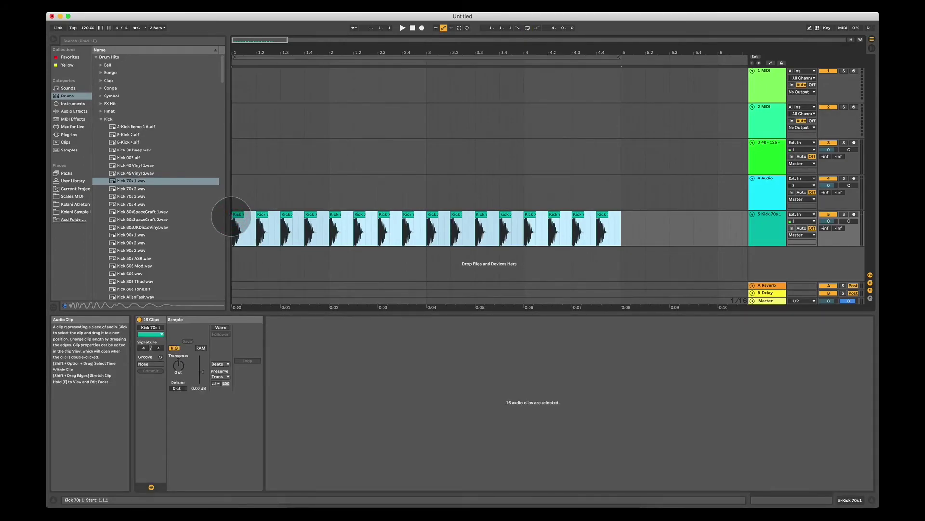
pyautogui.press('super+l')
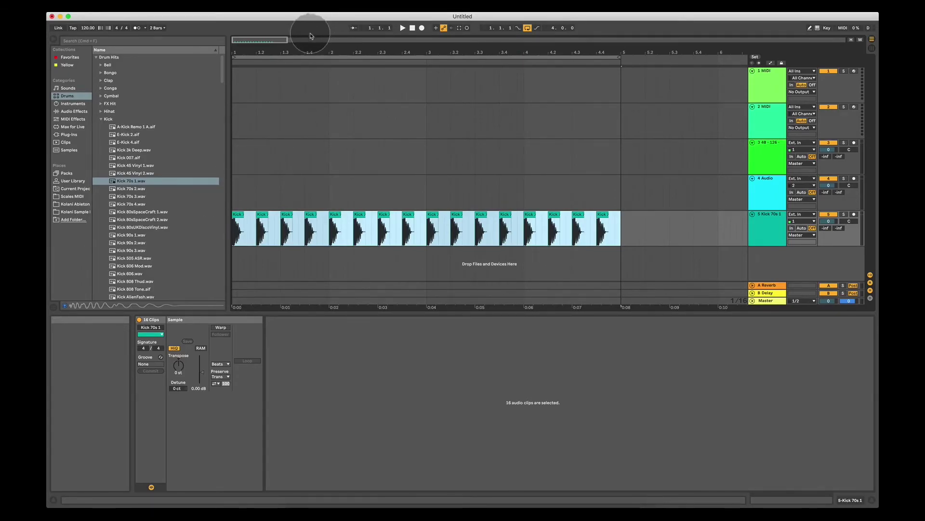
pyautogui.click(315, 53)
pyautogui.moveTo(315, 53)
pyautogui.mouseDown()
pyautogui.moveTo(252, 62)
pyautogui.moveTo(347, 51)
pyautogui.moveTo(414, 59)
pyautogui.moveTo(331, 56)
pyautogui.moveTo(375, 56)
pyautogui.mouseUp()
pyautogui.moveTo(534, 57)
pyautogui.mouseDown()
pyautogui.moveTo(320, 55)
pyautogui.moveTo(585, 52)
pyautogui.moveTo(345, 50)
pyautogui.mouseUp()
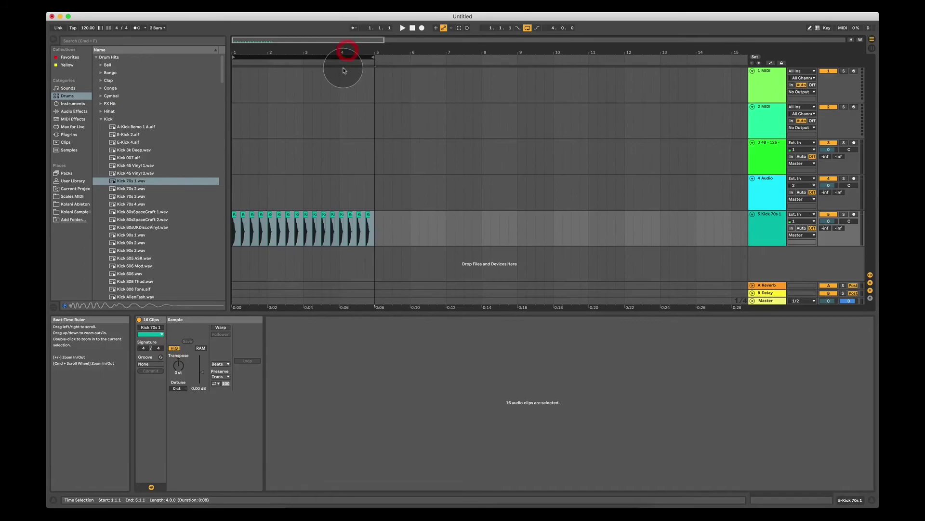
# Step: Switch the Loop on and play the four-bar pattern from the first Kick 70s 1 clip
pyautogui.click(527, 29)
pyautogui.click(527, 28)
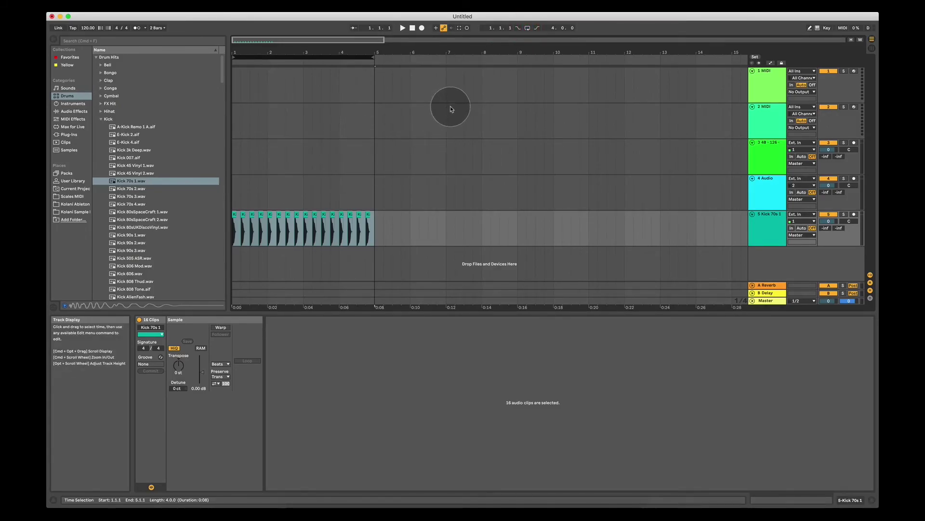
pyautogui.click(527, 28)
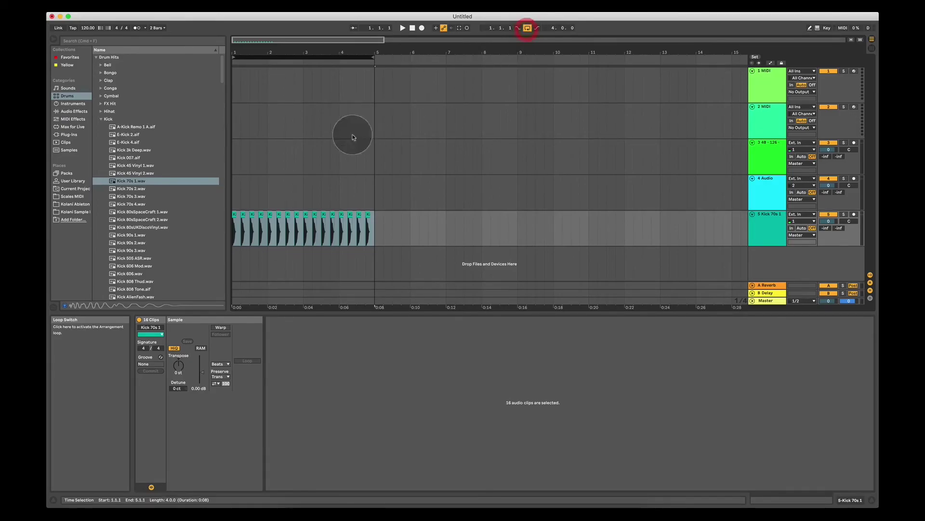
pyautogui.click(233, 238)
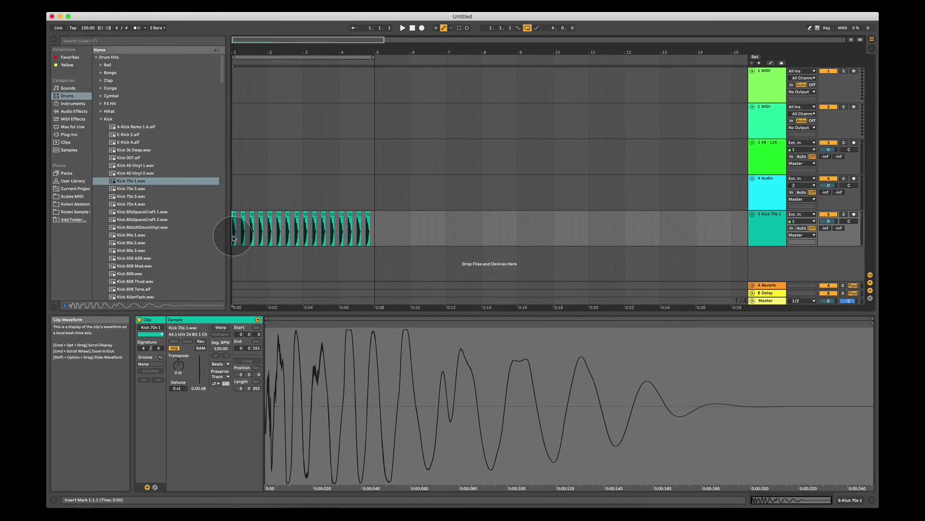
pyautogui.press('space')
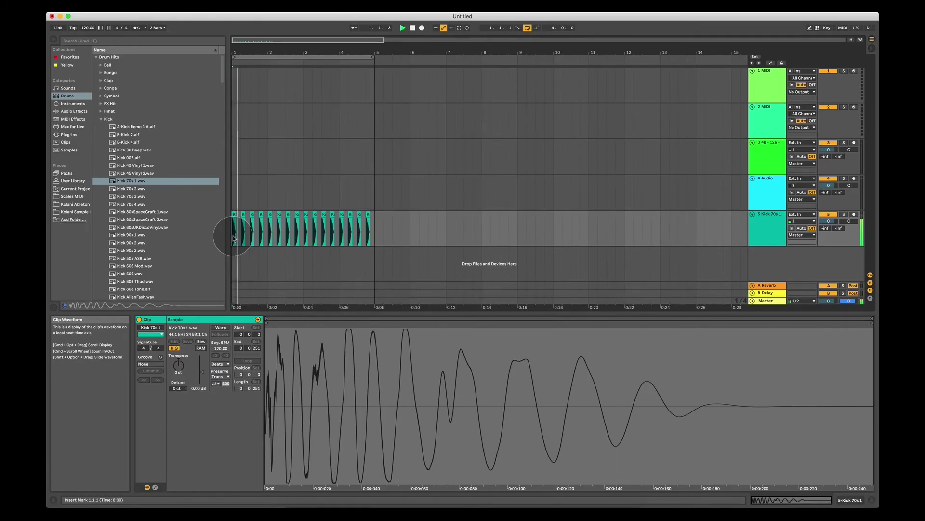